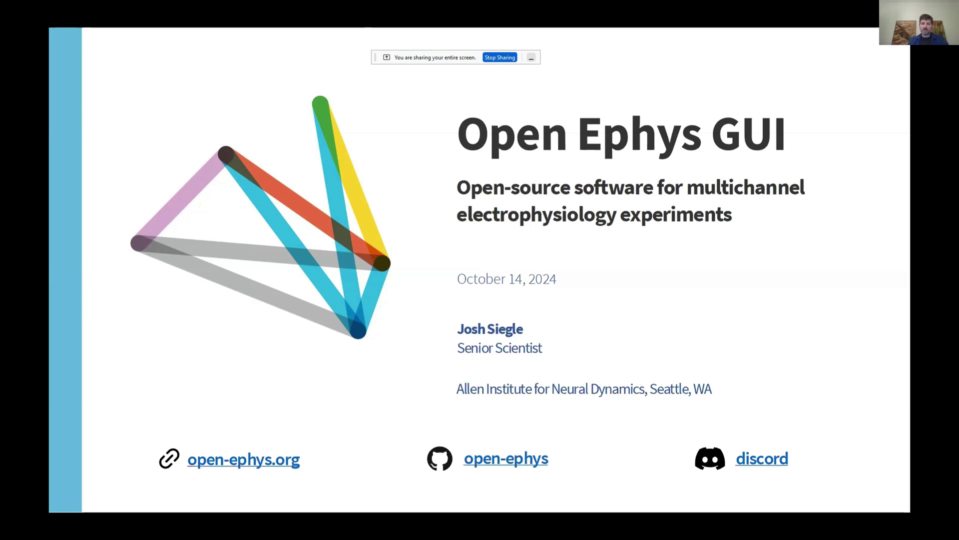
Advance the PDF slideshow to the slide with the Open Ephys GUI screenshot.
key("Right")
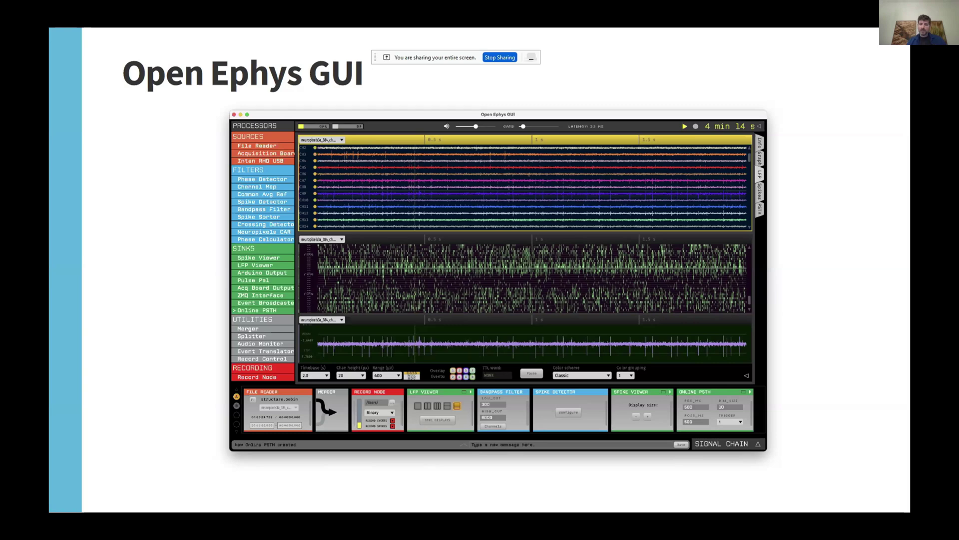
Advance to the 'Plugin architecture' slide showing sources, processors and visualization modules.
key("Right")
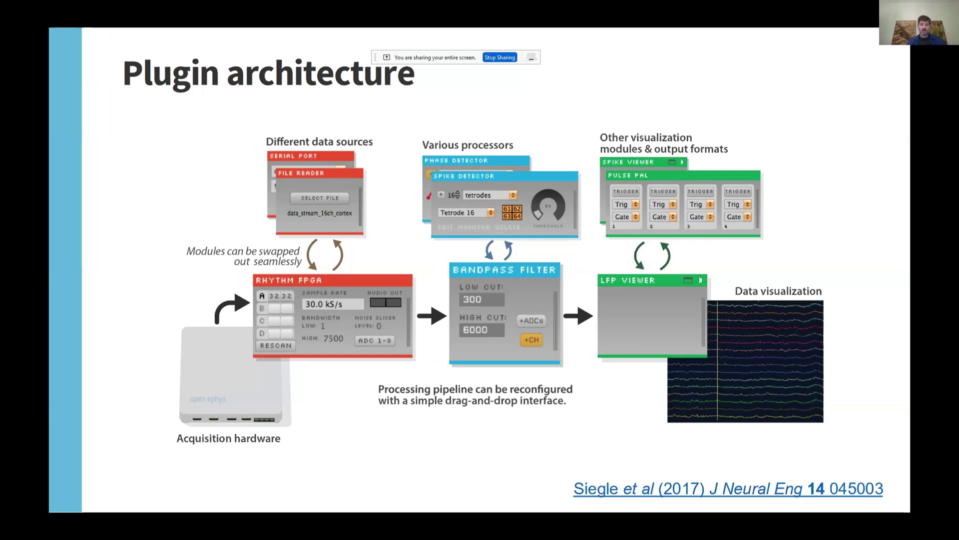
Advance to the 'Compatible hardware' slide picturing Open Ephys boards through IMEC basestations.
key("Right")
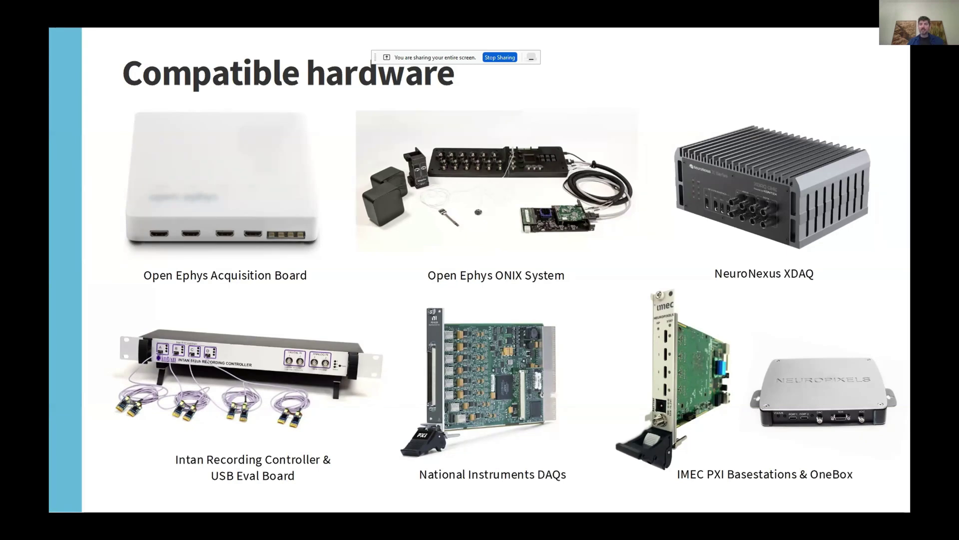
Advance past 'Version 1.0' to the '[software demo]' slide and exit full-screen presentation.
key("Right")
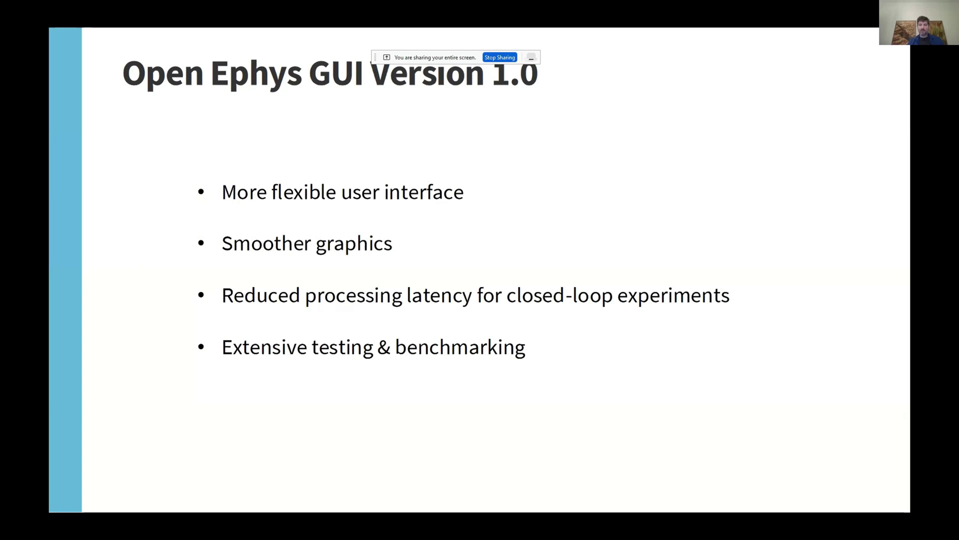
key("Right")
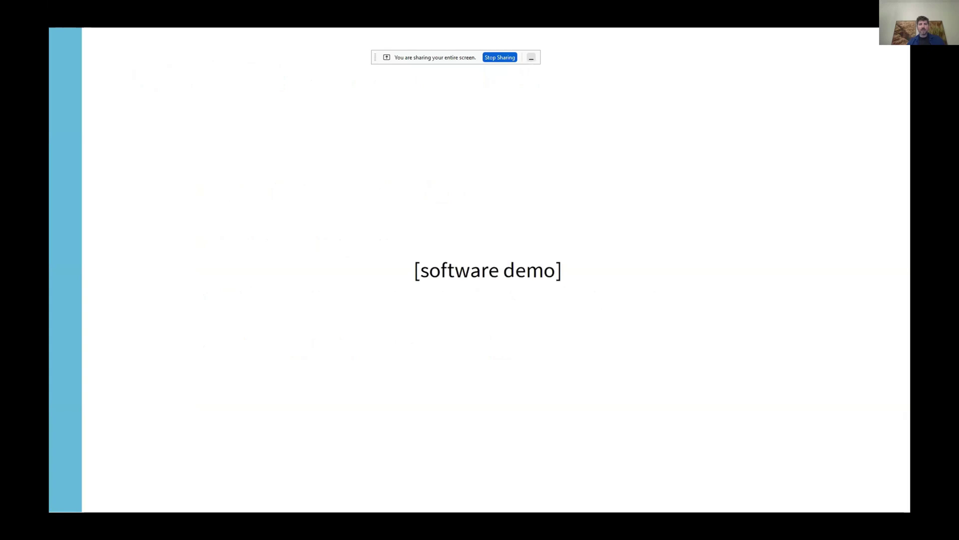
key("Escape")
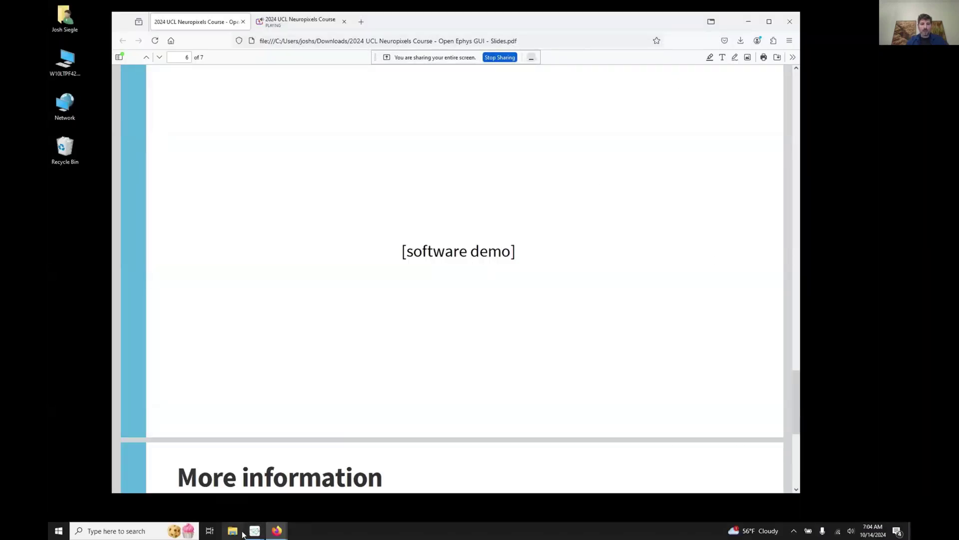
Bring Open Ephys forward and load the default Neuropixels configuration for a OneBox.
mouse_move(255, 530)
left_click(268, 495)
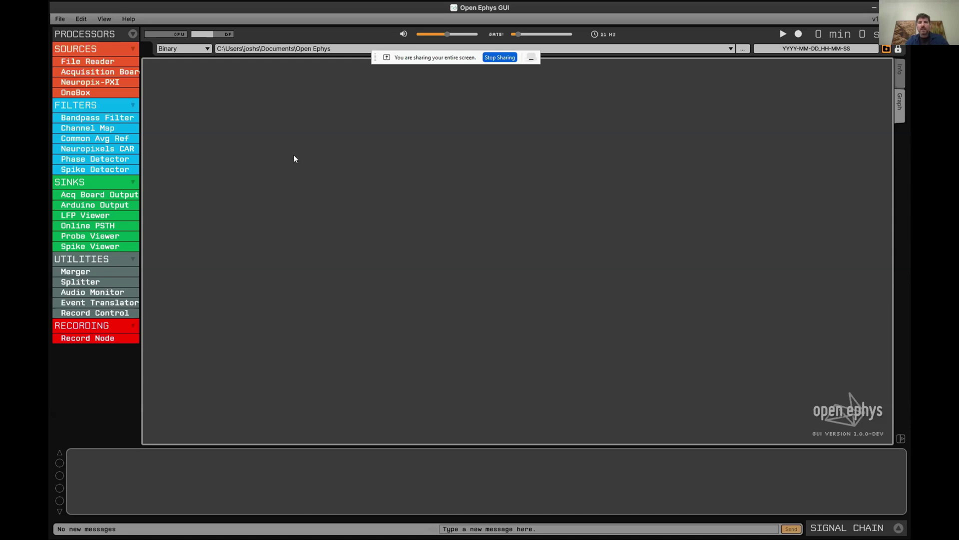
left_click(64, 19)
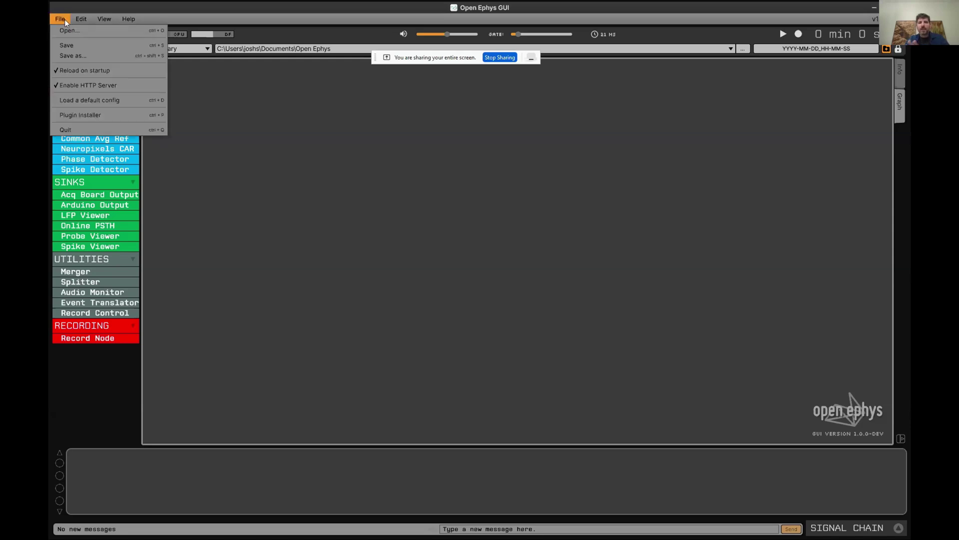
left_click(71, 101)
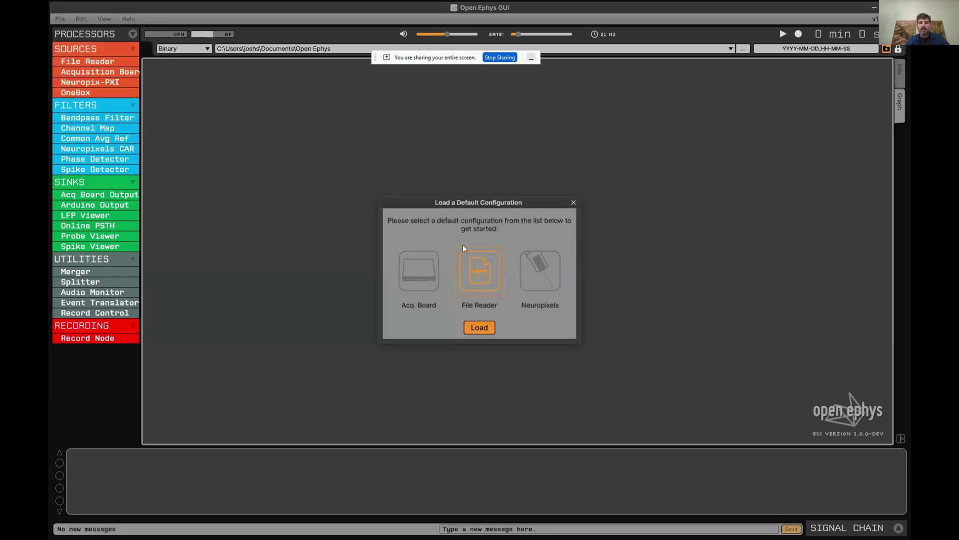
left_click(533, 266)
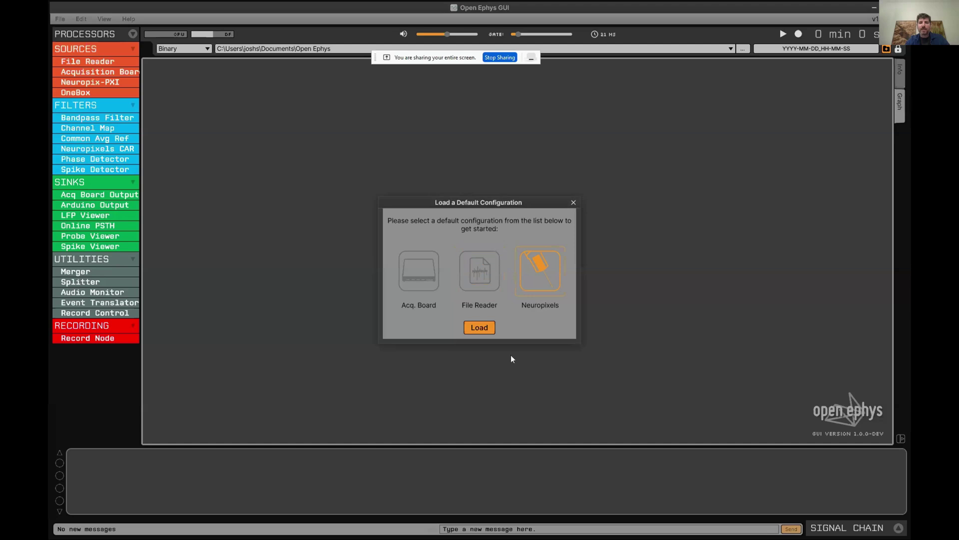
left_click(479, 329)
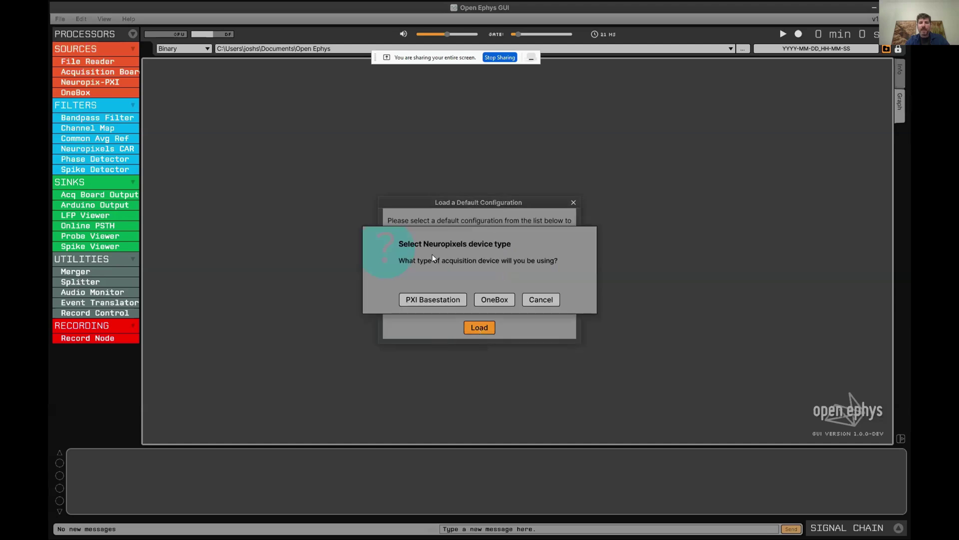
left_click(493, 299)
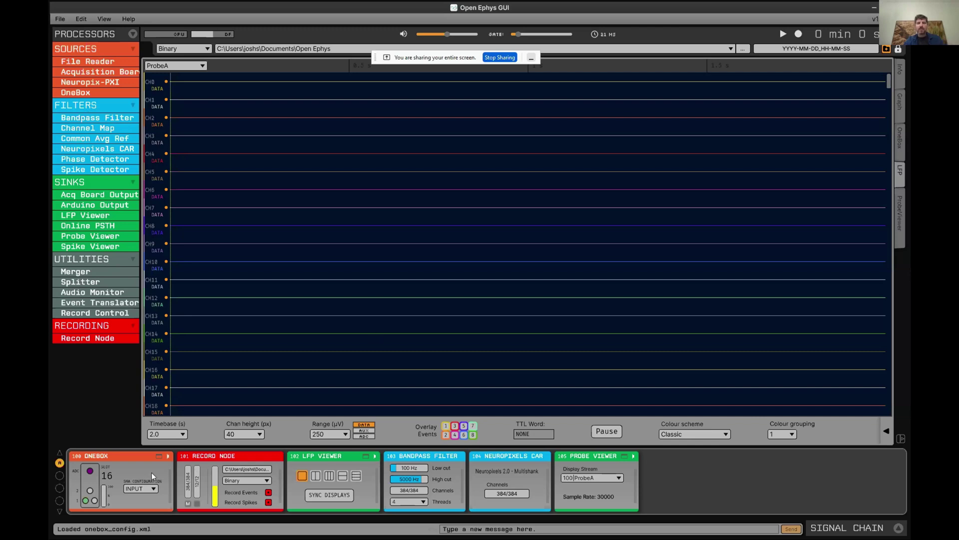
In the graph view, expand OneBox's ProbeA (384 ch, 30000 Hz) and OneBox-ADC (12 ch) streams.
left_click(899, 103)
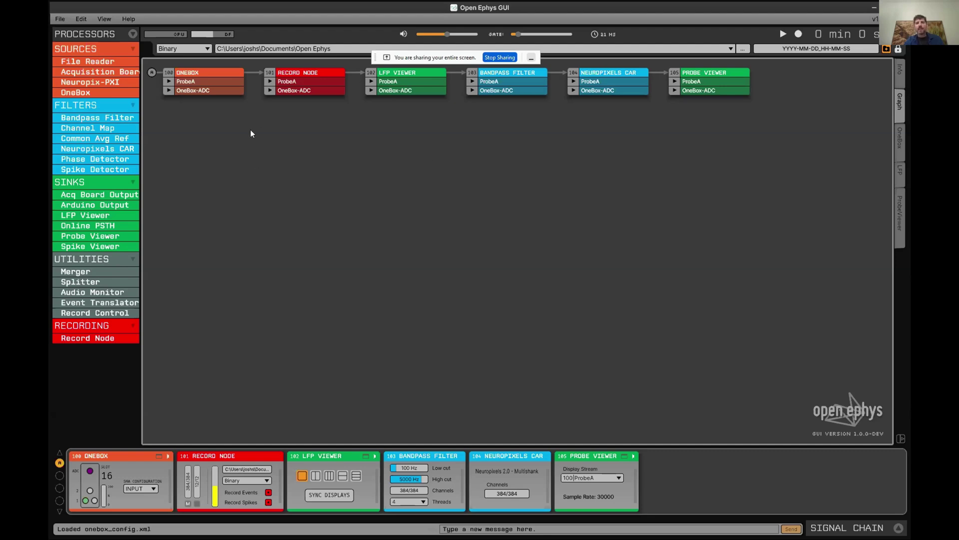
left_click(169, 81)
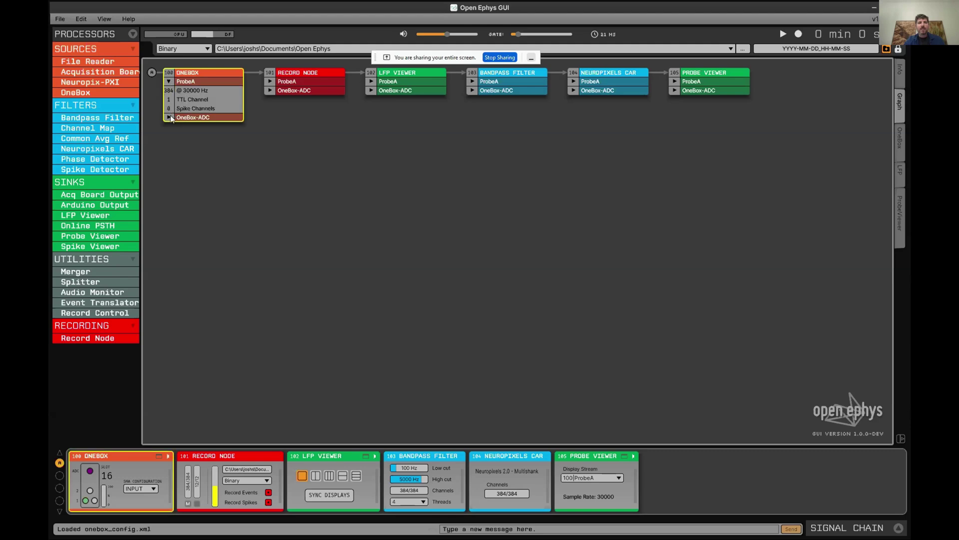
left_click(170, 117)
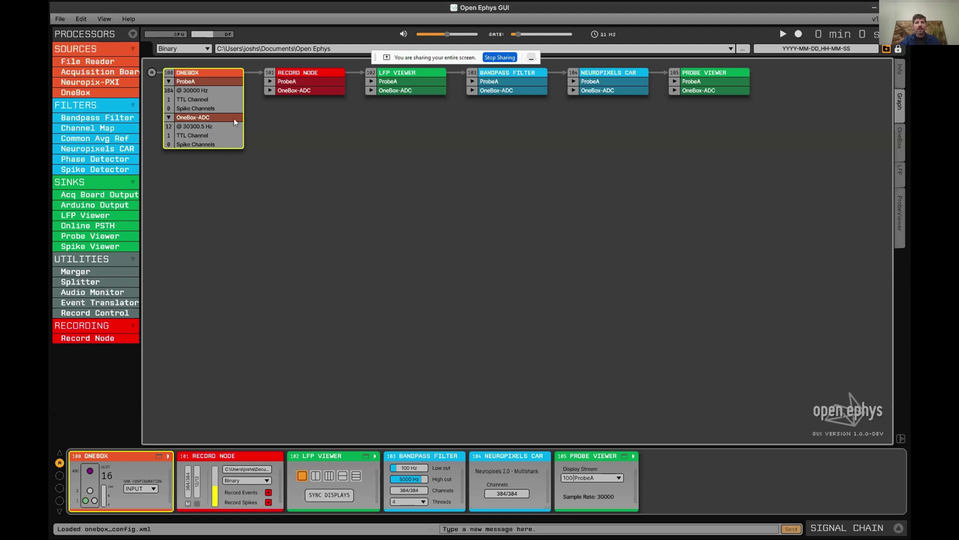
Expand the ProbeA and OneBox-ADC streams of Record Node, LFP Viewer and Bandpass Filter.
left_click(268, 83)
left_click(267, 127)
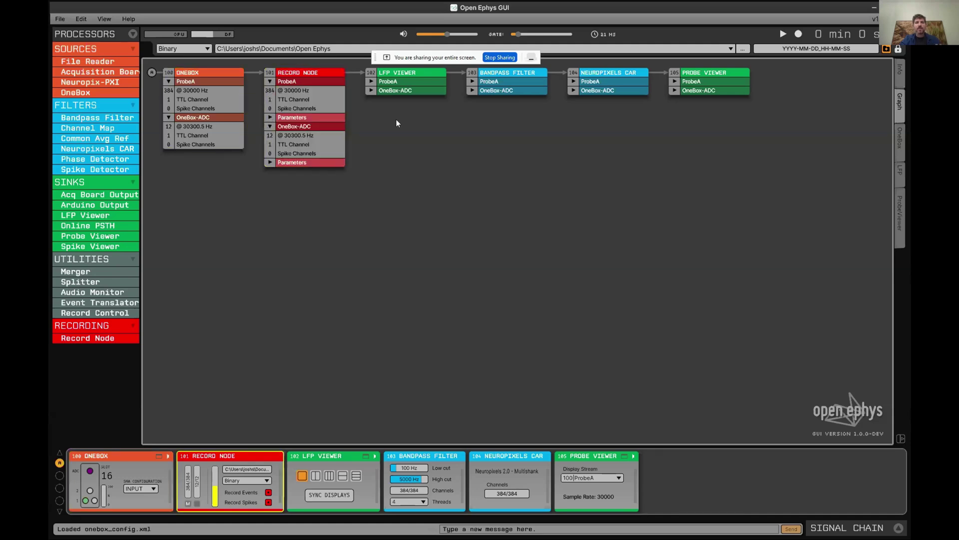
left_click(371, 81)
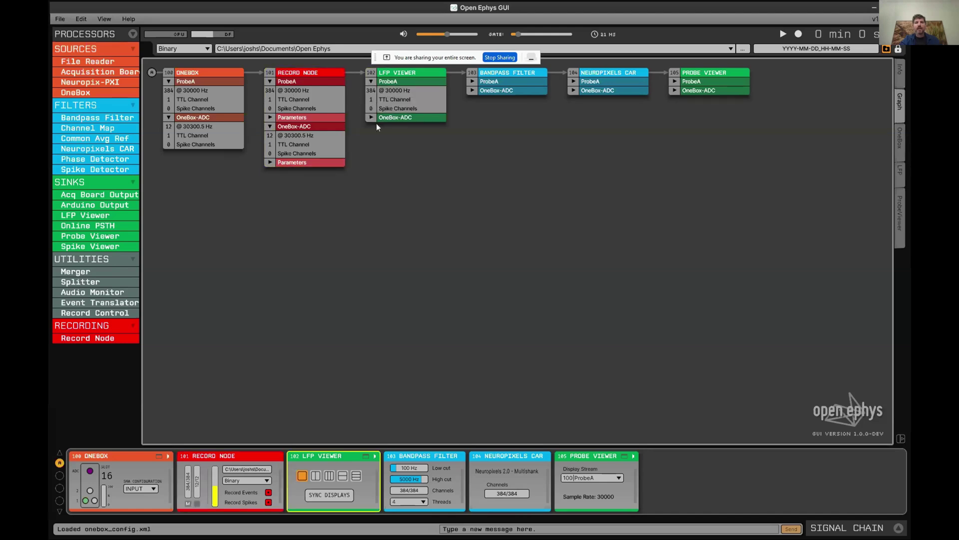
left_click(371, 119)
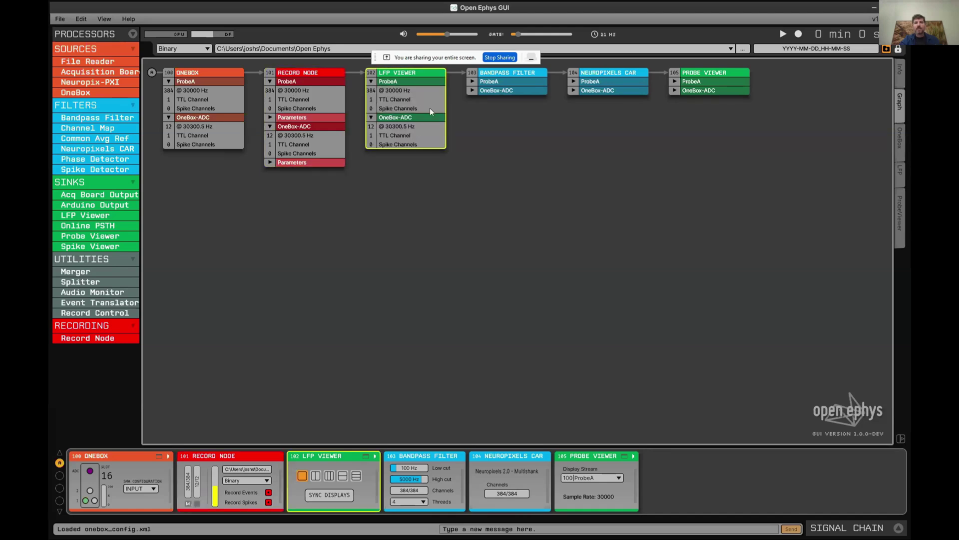
left_click(472, 82)
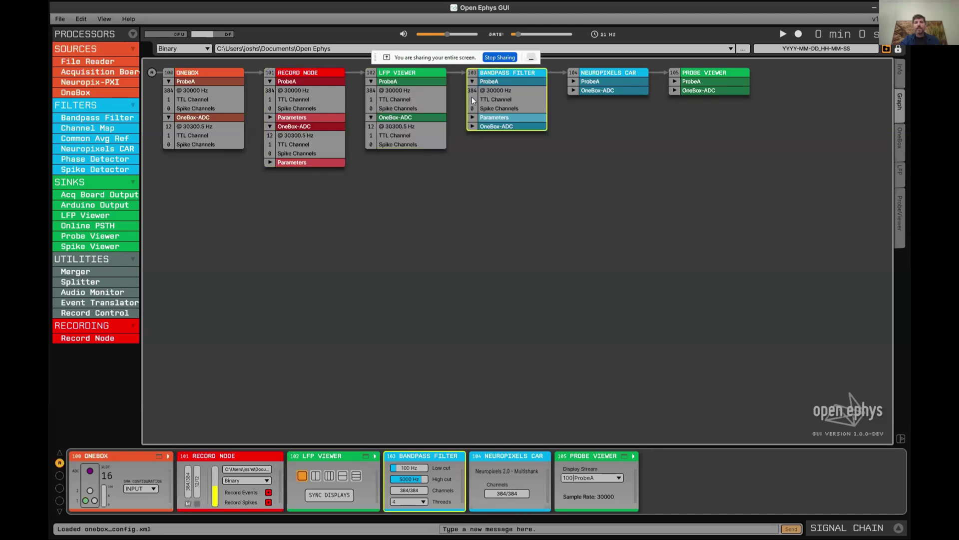
left_click(473, 127)
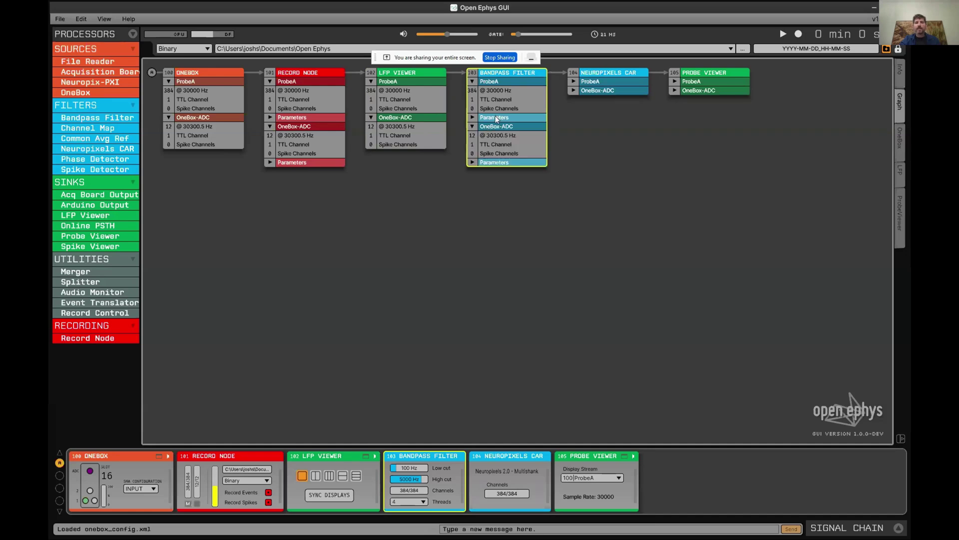
Set the Bandpass Filter's ProbeA low cut to 226 Hz and deselect all OneBox-ADC channels.
left_click(496, 118)
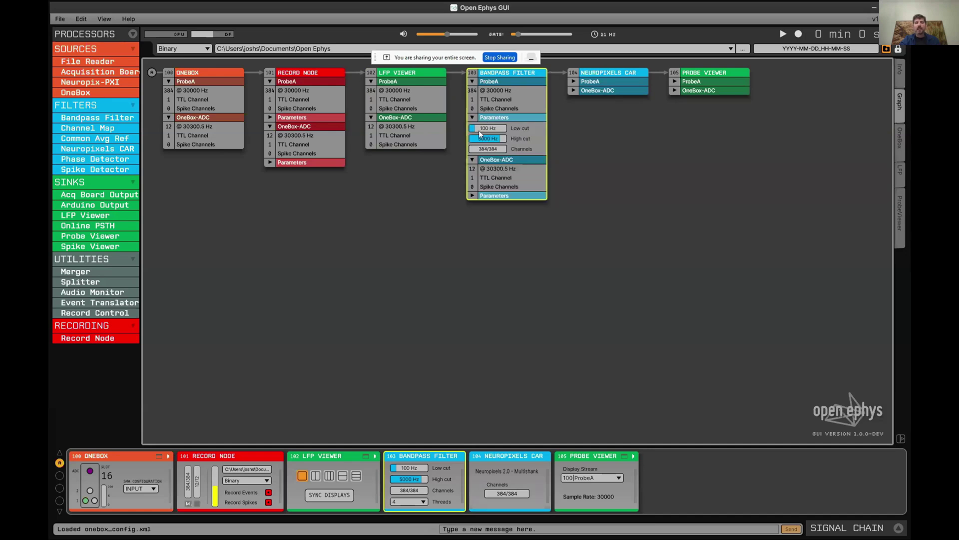
left_click_drag(480, 133, 496, 142)
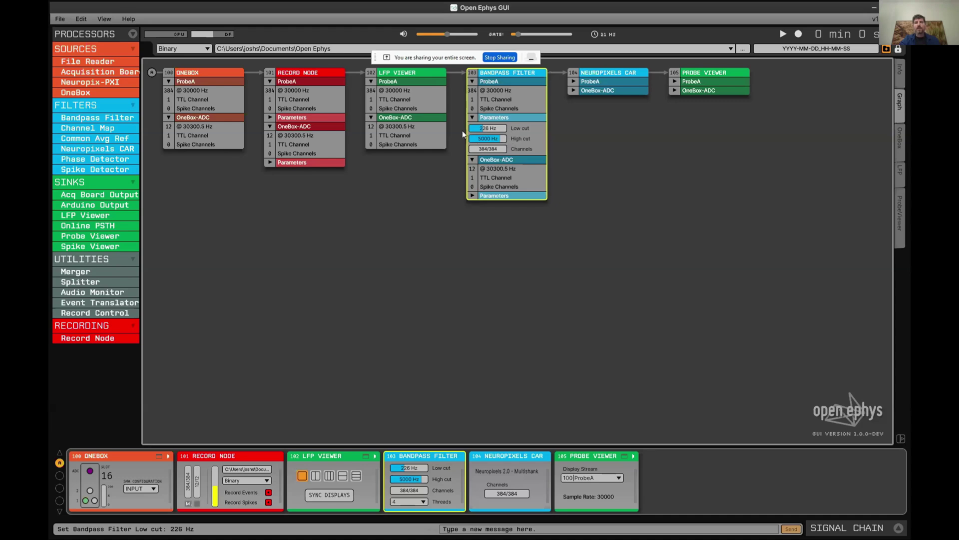
left_click(496, 196)
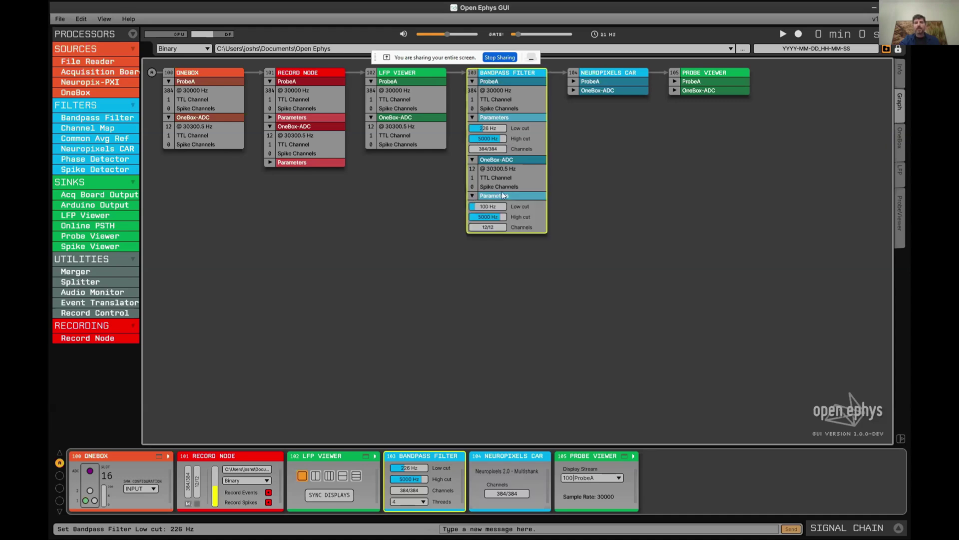
left_click(488, 228)
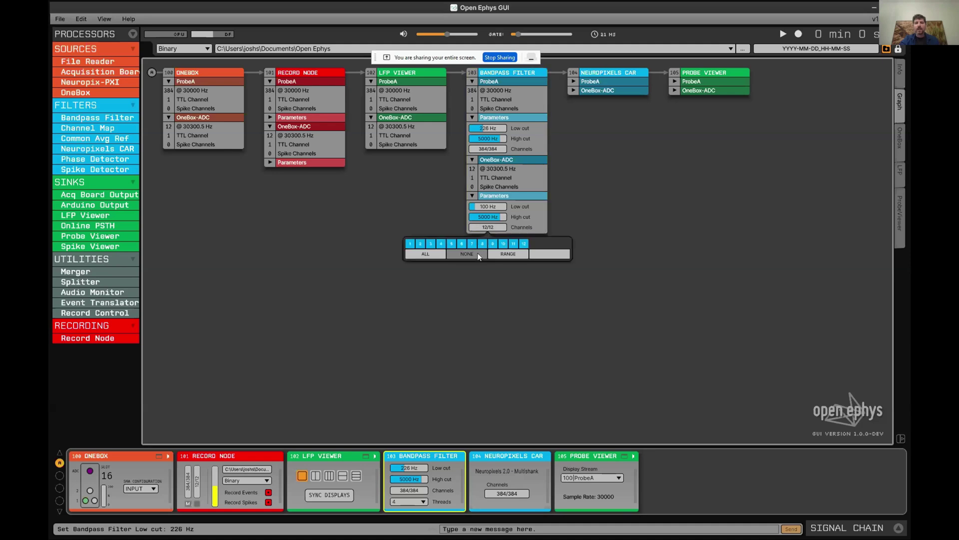
left_click(475, 253)
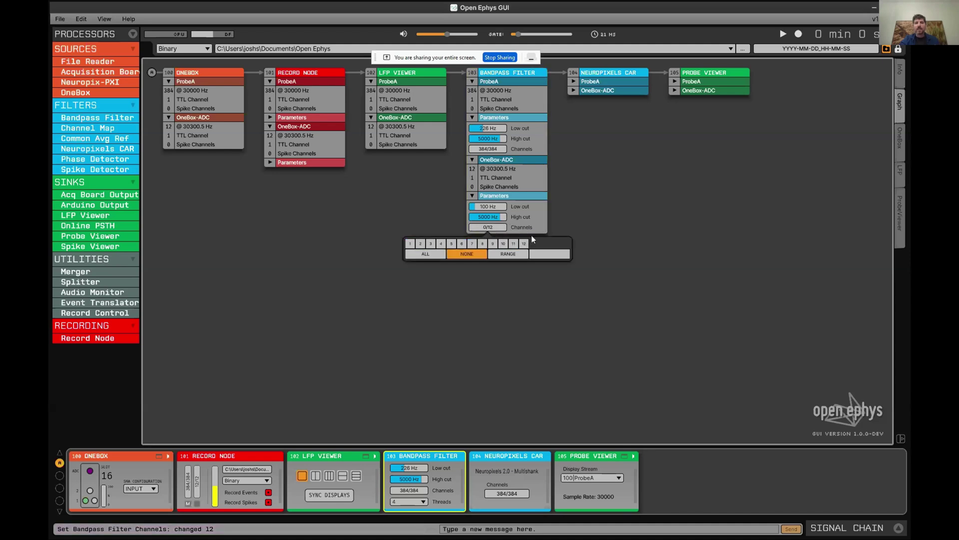
left_click(575, 202)
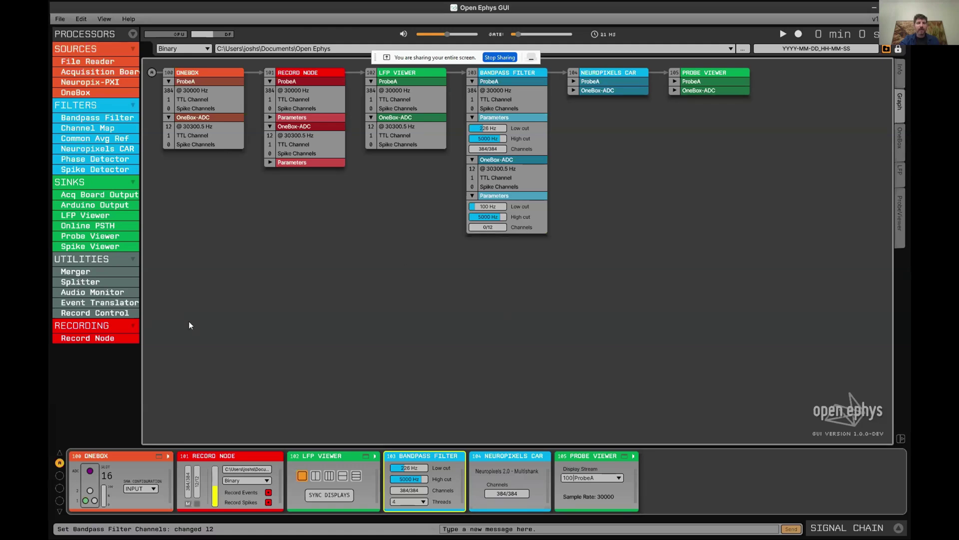
Open the OneBox probe settings, toggle ProbeA off and back on, and shift the zoom region.
left_click(108, 455)
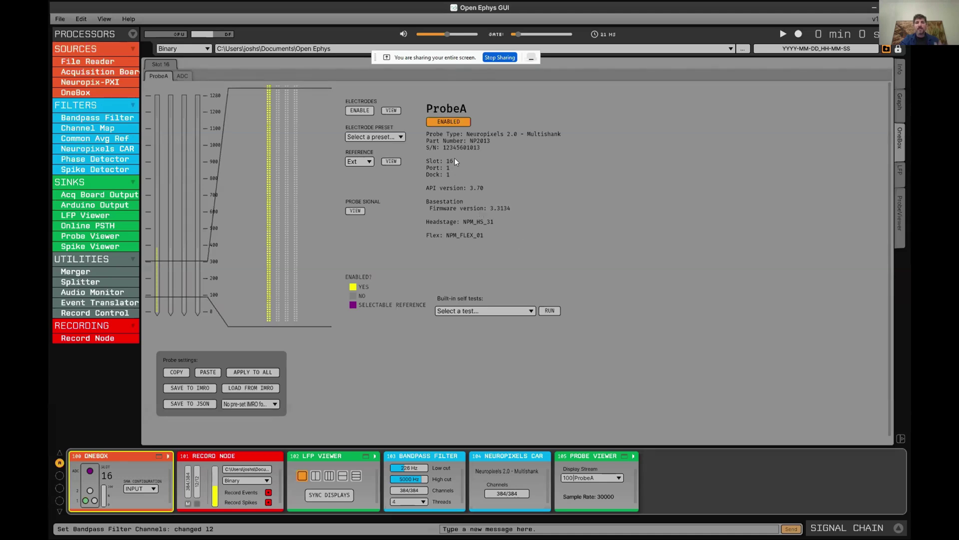
left_click(452, 122)
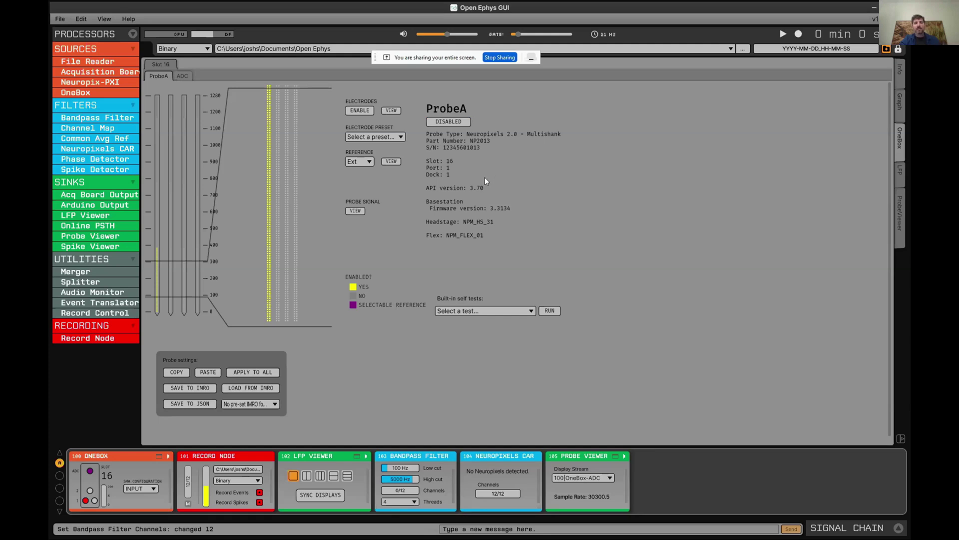
left_click(449, 121)
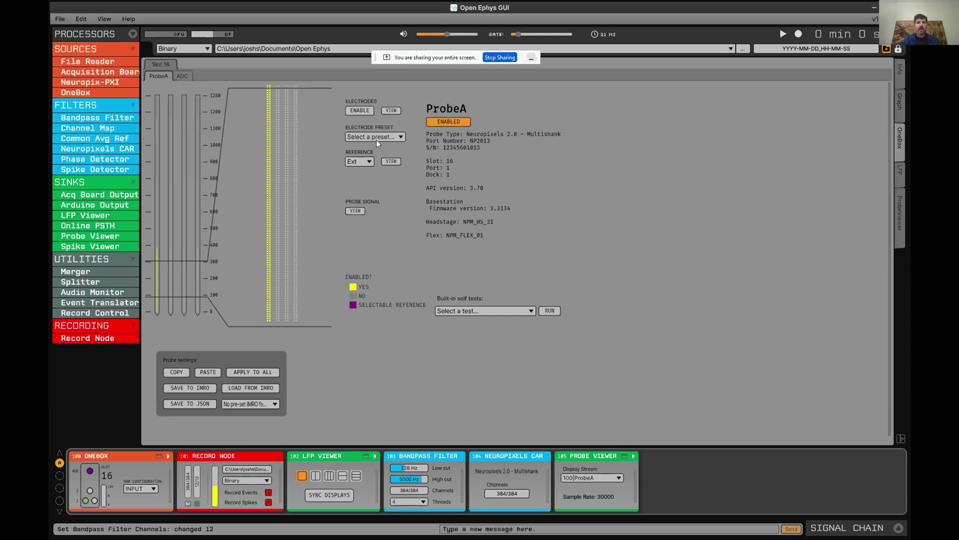
left_click_drag(168, 275, 174, 252)
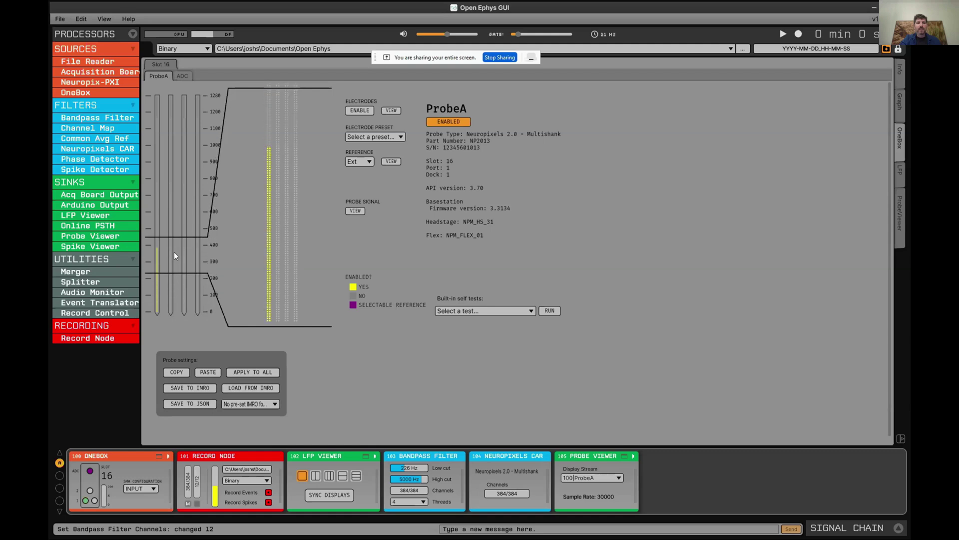
Apply the 'All Shanks 1-96' electrode preset and move the probe zoom toward the tips.
left_click(394, 137)
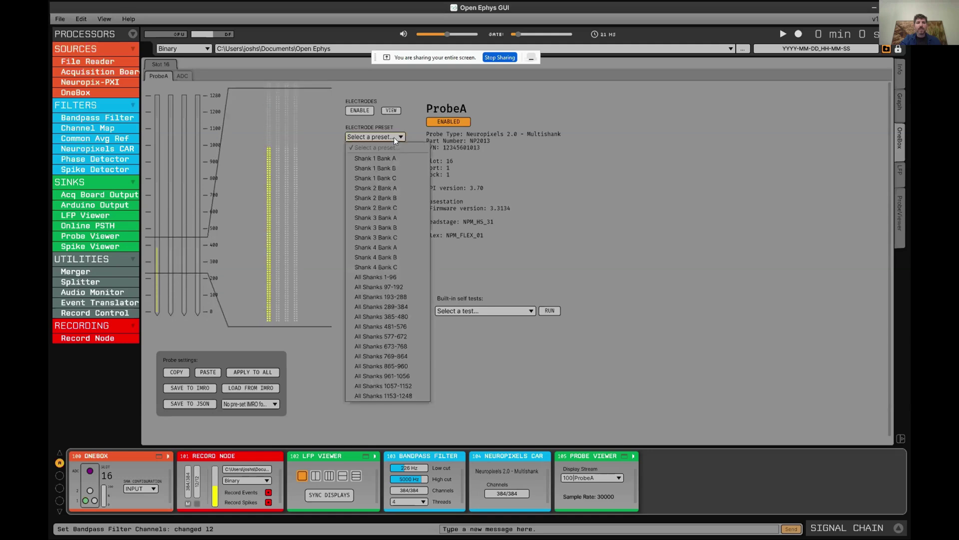
left_click(385, 188)
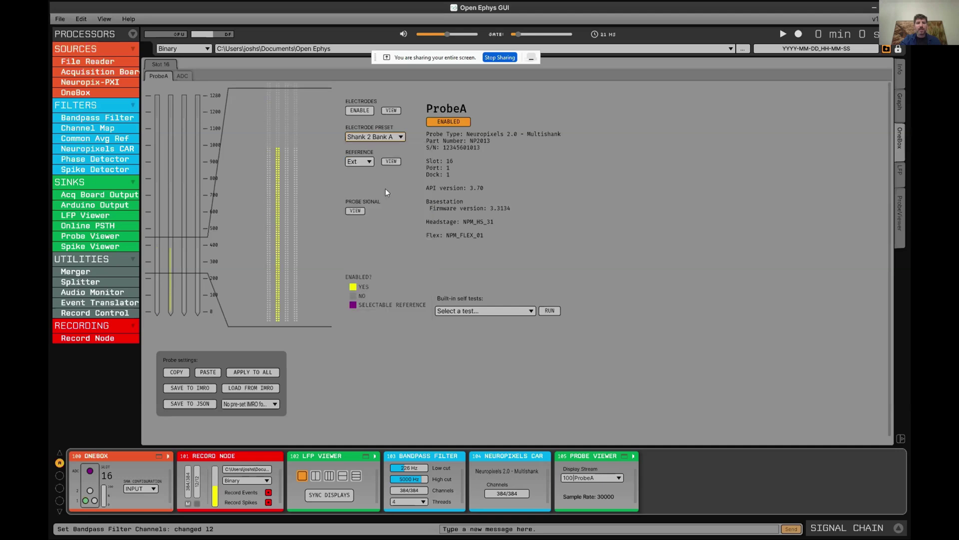
left_click(361, 136)
left_click(367, 276)
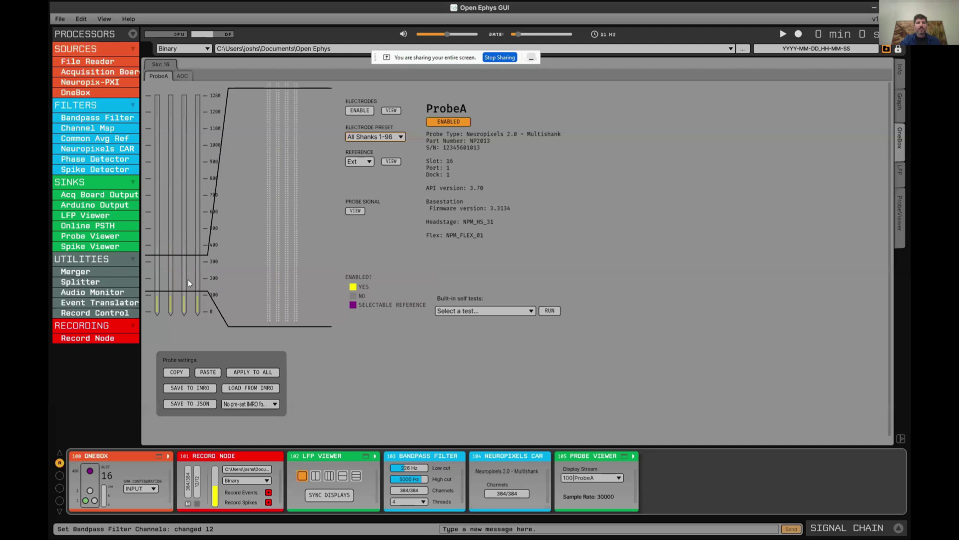
left_click_drag(187, 280, 191, 305)
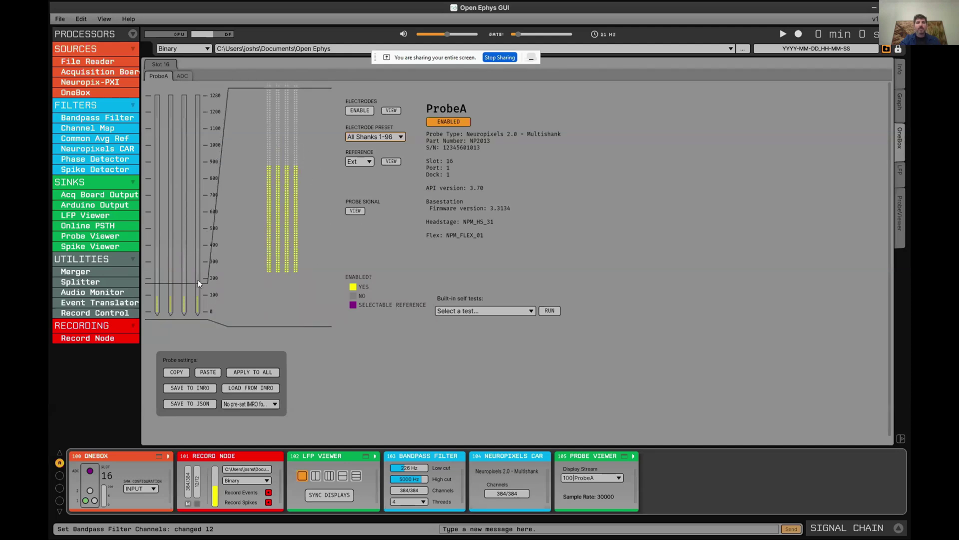
left_click_drag(198, 283, 198, 290)
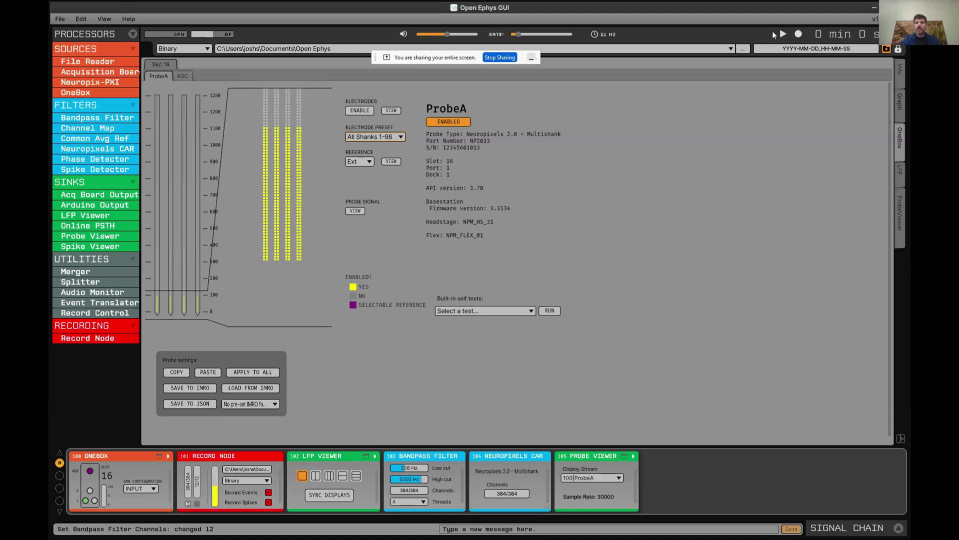
Start acquisition, show live probe signal amplitudes on the electrodes, and select the Record Node.
left_click(782, 34)
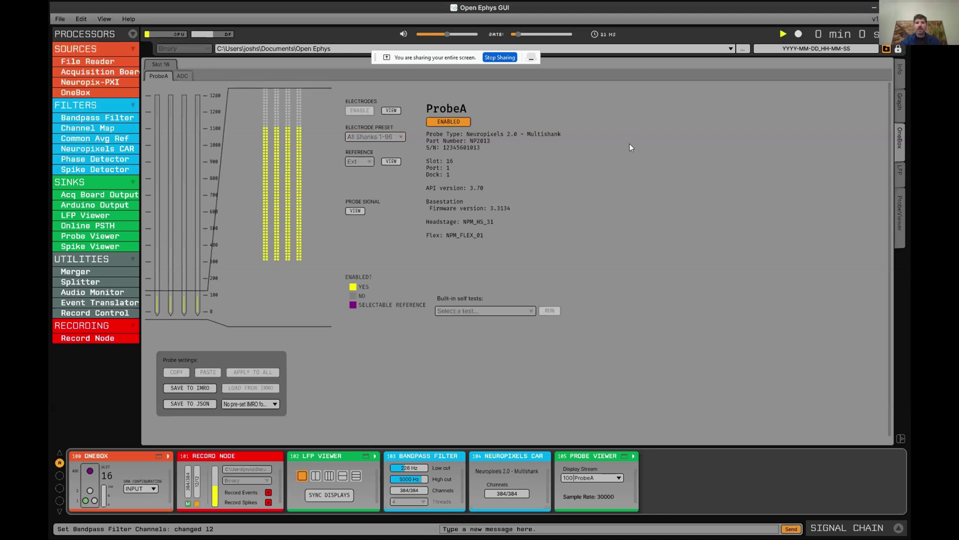
left_click(353, 210)
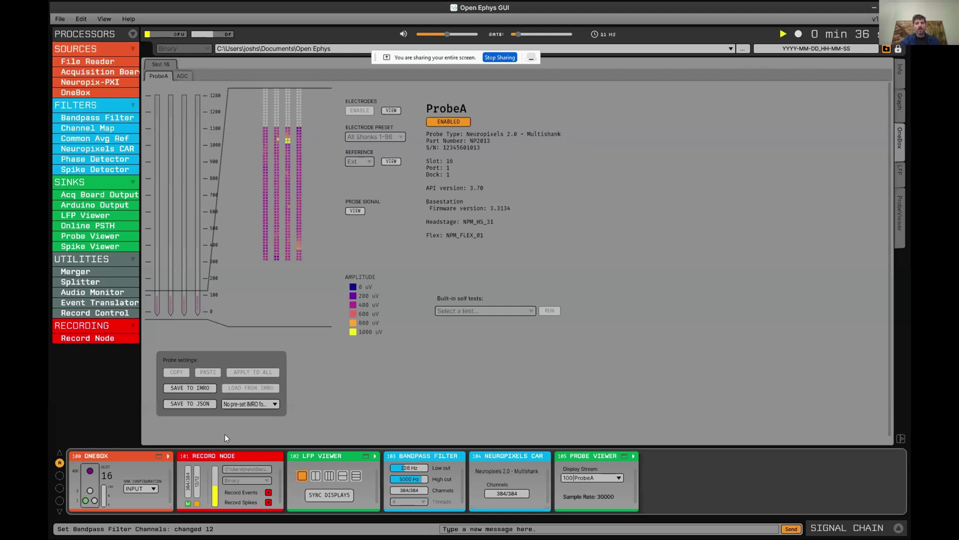
left_click(206, 457)
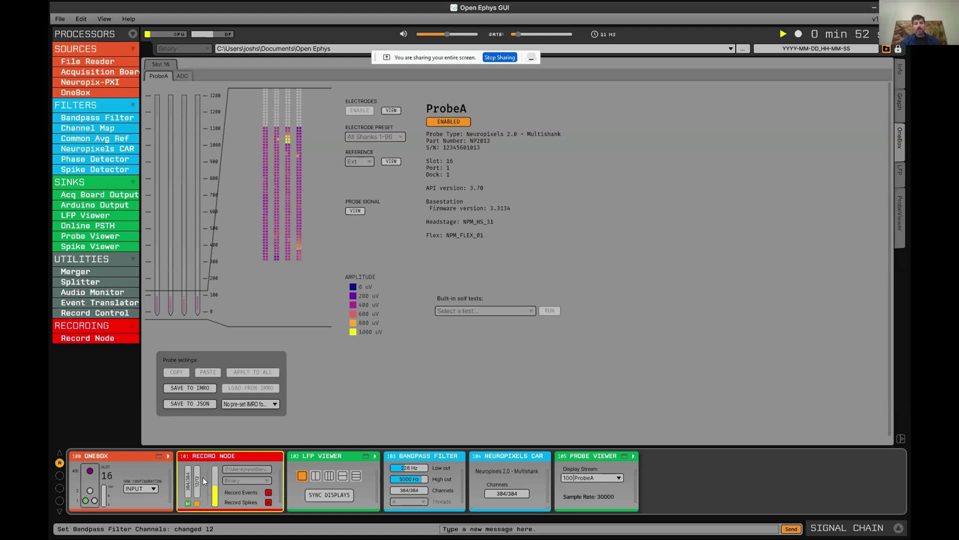
Set the OneBox SMA connector to OUTPUT to produce a 1 Hz signal.
left_click(154, 489)
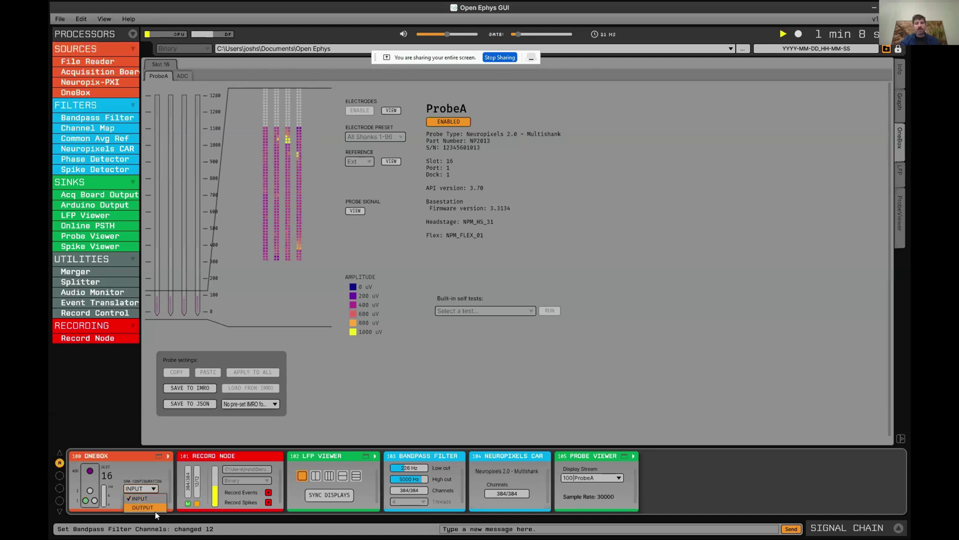
left_click(155, 510)
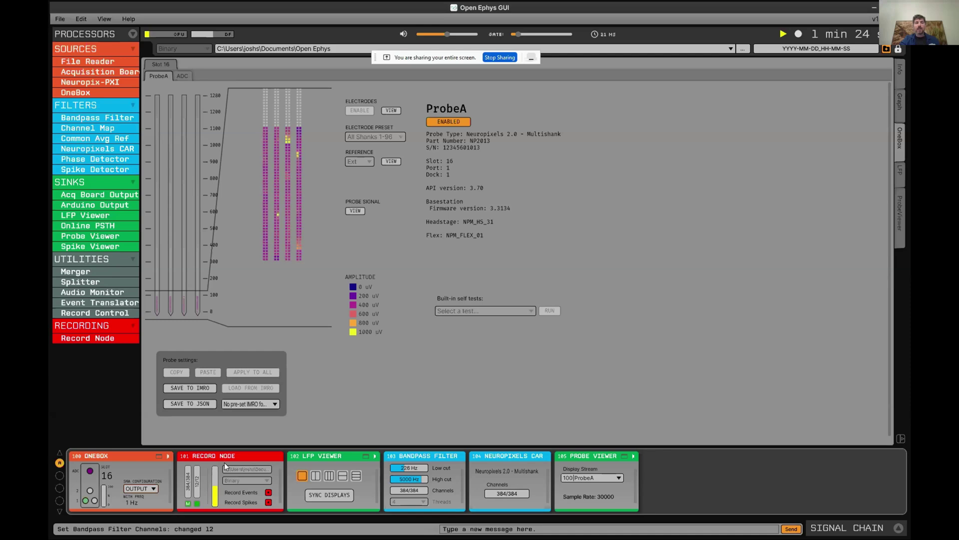
Show ProbeA and OneBox-ADC in a two-panel LFP Viewer layout.
left_click(324, 454)
left_click(315, 476)
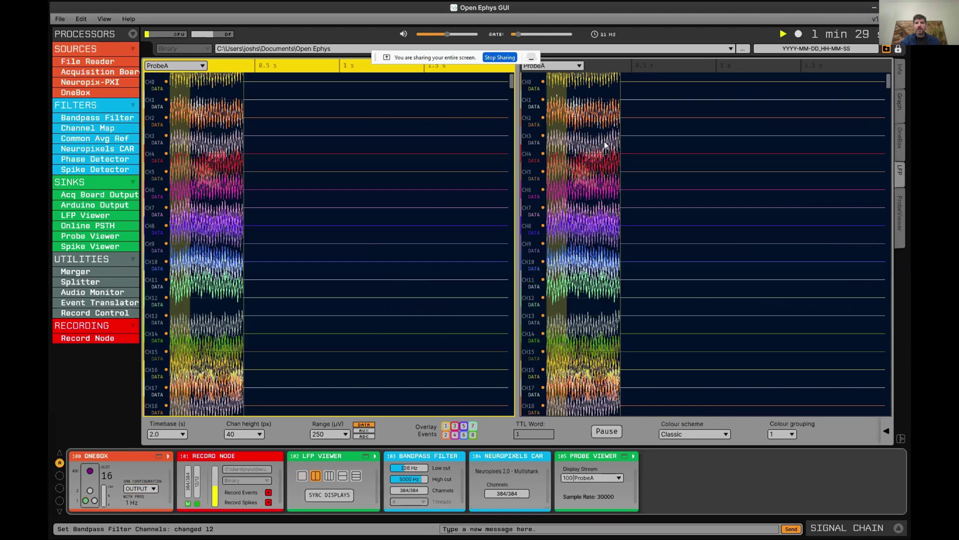
left_click(552, 66)
left_click(561, 87)
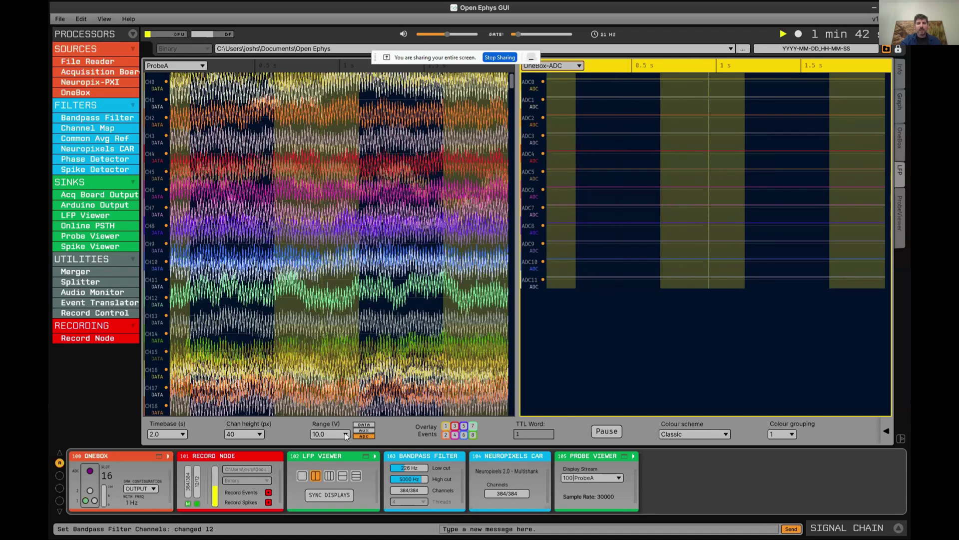
Set the ProbeA panel to 20 px channel height and 500 µV range.
left_click(267, 358)
left_click(258, 433)
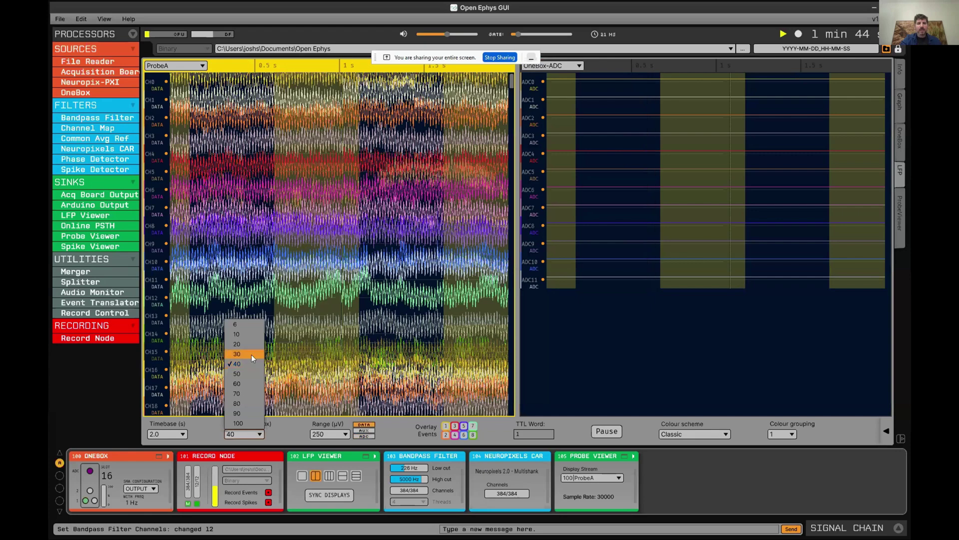
left_click(248, 344)
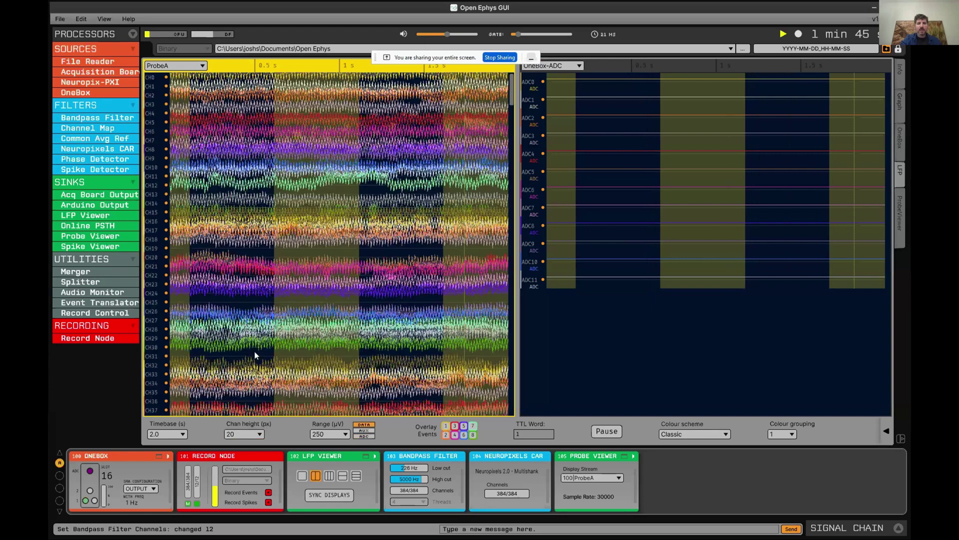
left_click(349, 434)
left_click(325, 363)
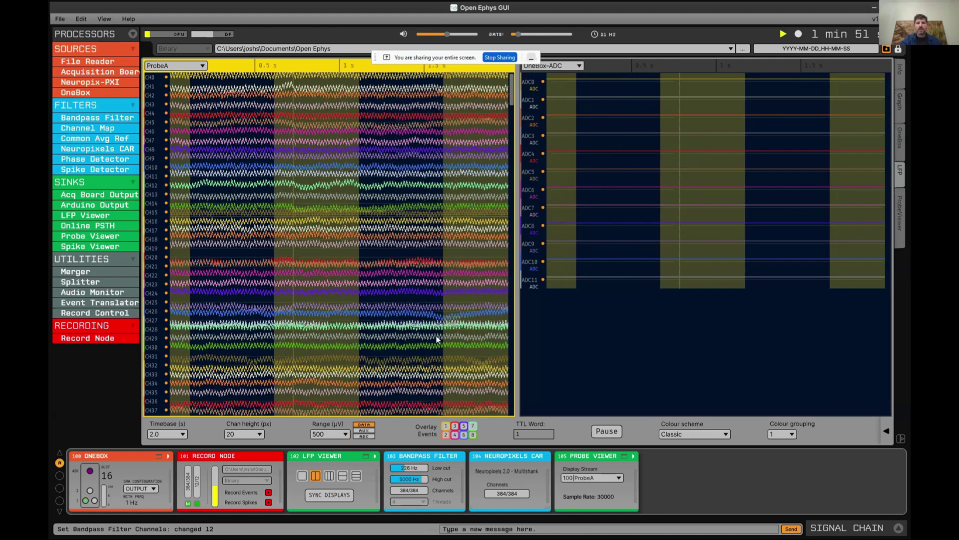
Pause the traces, drag back to earlier seconds, then resume live display.
key("space")
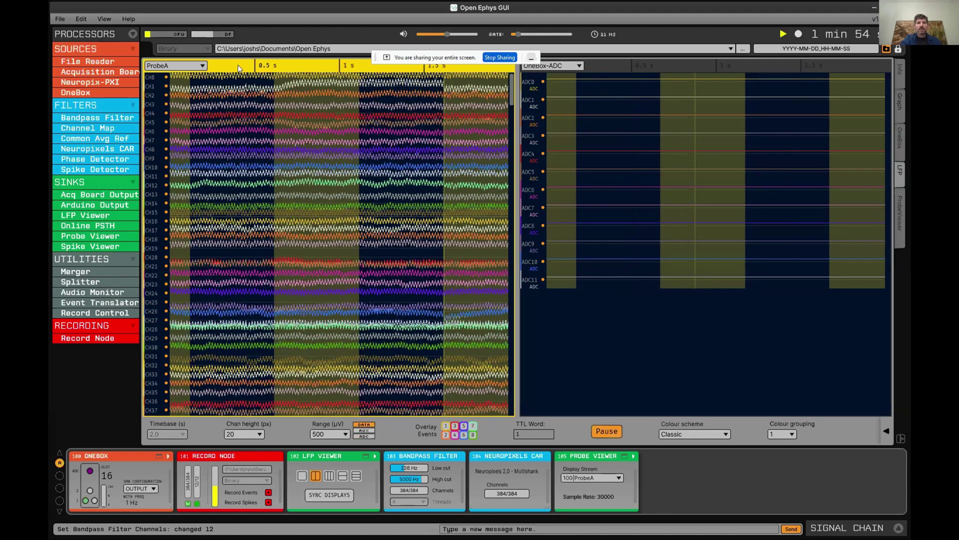
mouse_move(264, 64)
left_mouse_down()
mouse_move(286, 68)
mouse_move(234, 59)
mouse_move(360, 67)
mouse_move(260, 69)
mouse_move(280, 68)
left_mouse_up()
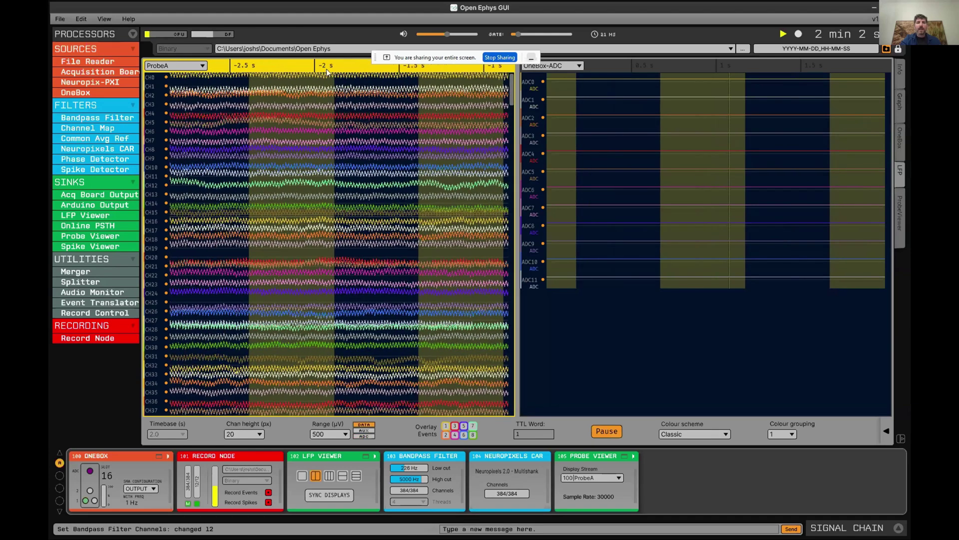
key("space")
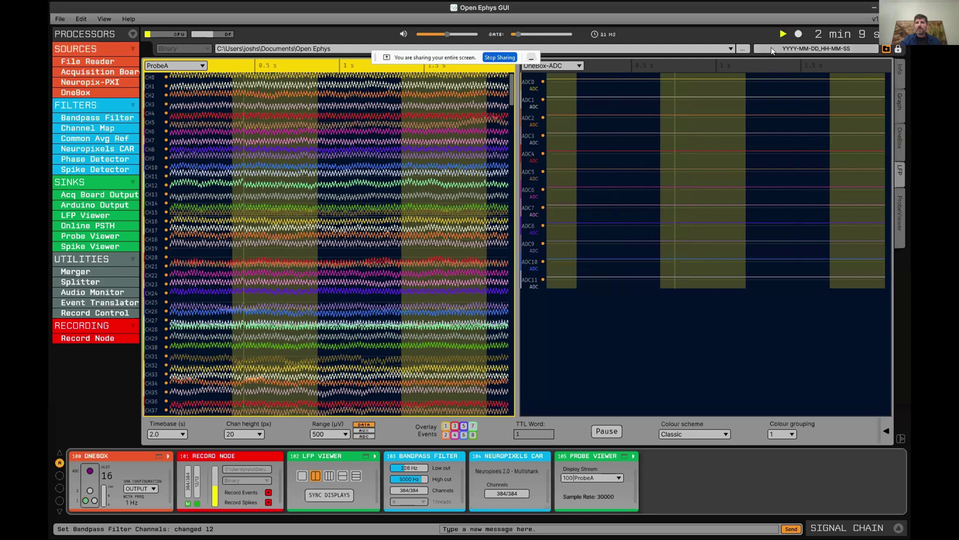
Stop acquisition and delete the OneBox source from the signal chain.
left_click(784, 35)
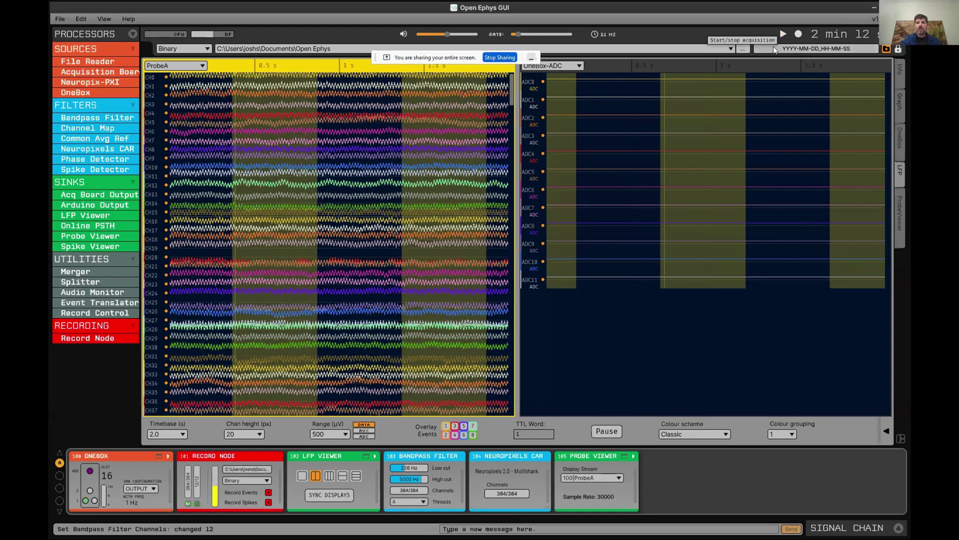
left_click(106, 456)
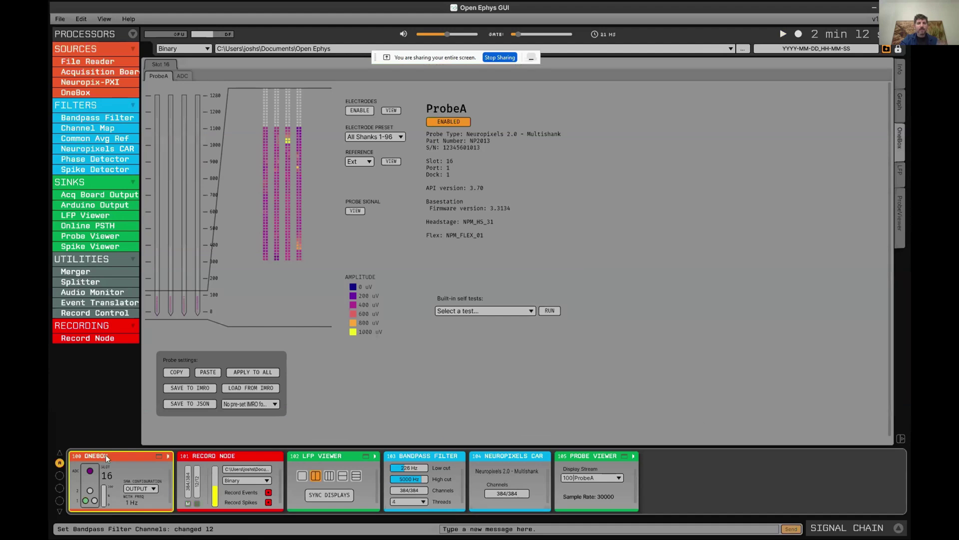
right_click(106, 455)
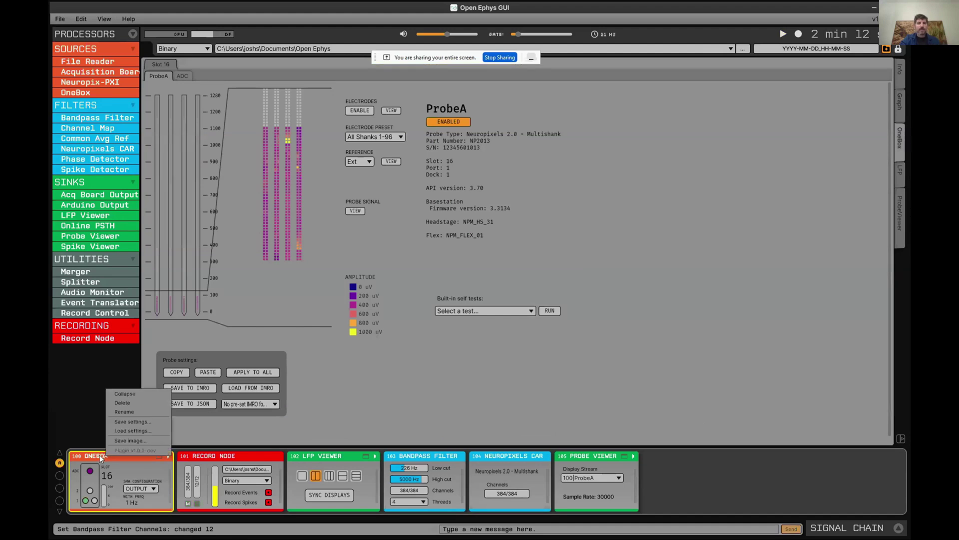
left_click(134, 403)
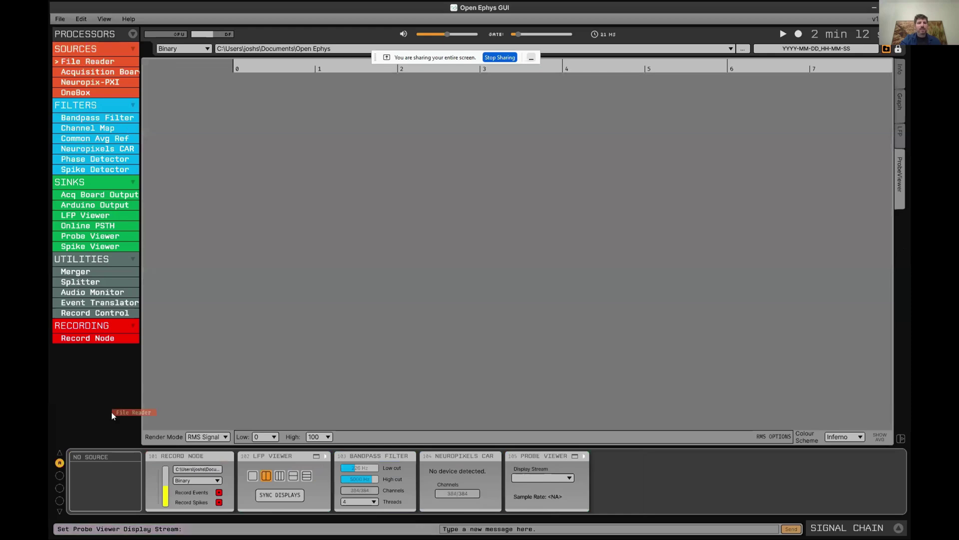
Add a File Reader loading example_data and extend the Probe Viewer range to the probe top.
left_click_drag(112, 412, 110, 454)
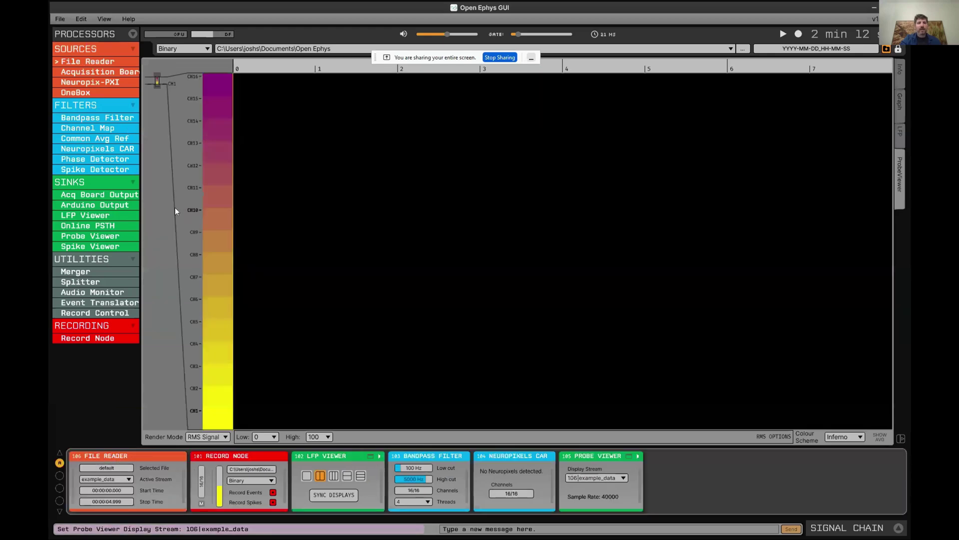
left_click(213, 74)
left_click(317, 201)
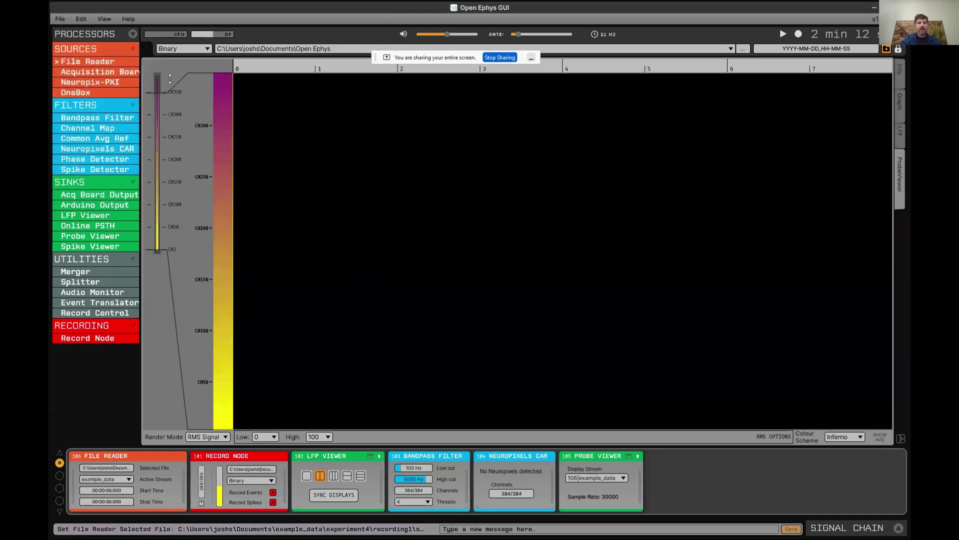
left_click_drag(169, 78, 169, 74)
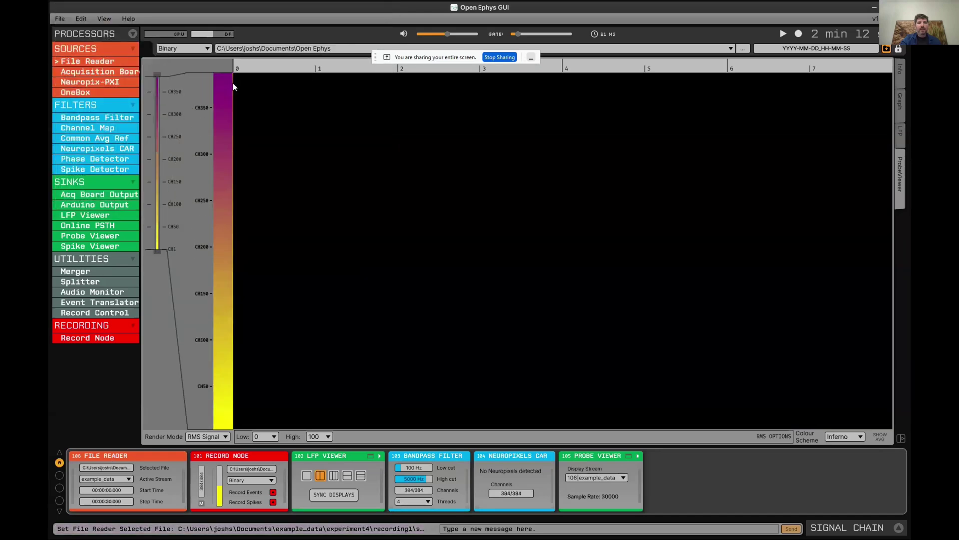
Start playback of the example_data recording to fill the Probe Viewer RMS heat map.
left_click(783, 35)
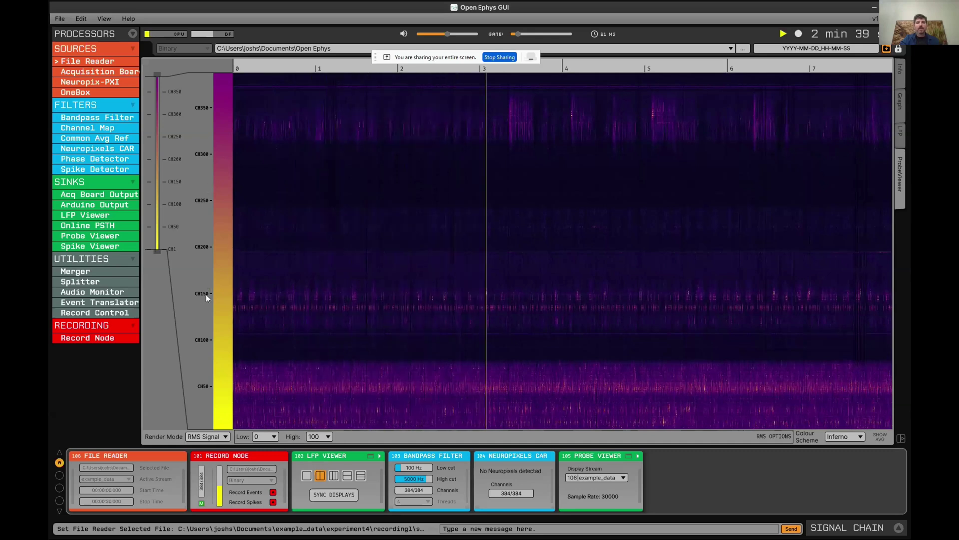
Stop playback, minimize Open Ephys, and advance the presentation-mode slides to More information.
left_click(783, 35)
left_click(874, 8)
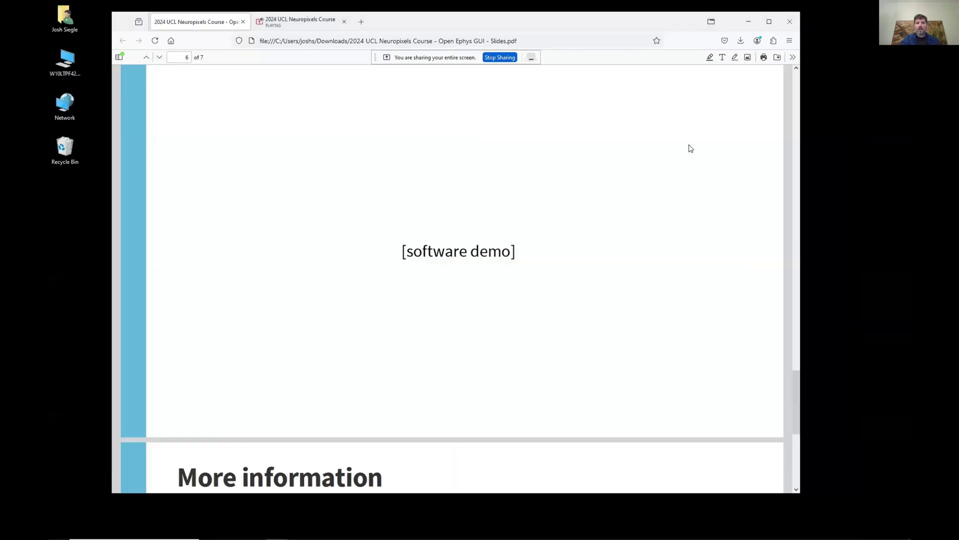
left_click(793, 58)
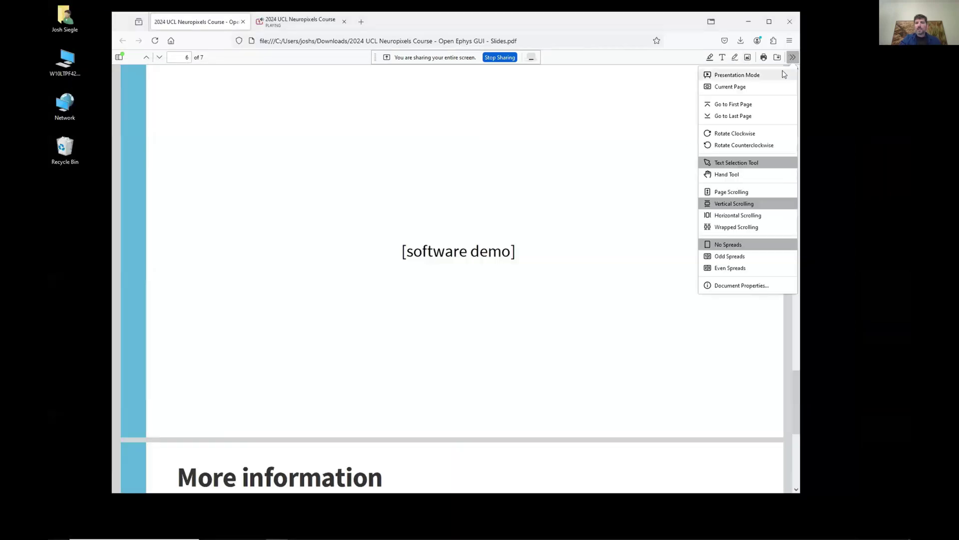
left_click(777, 75)
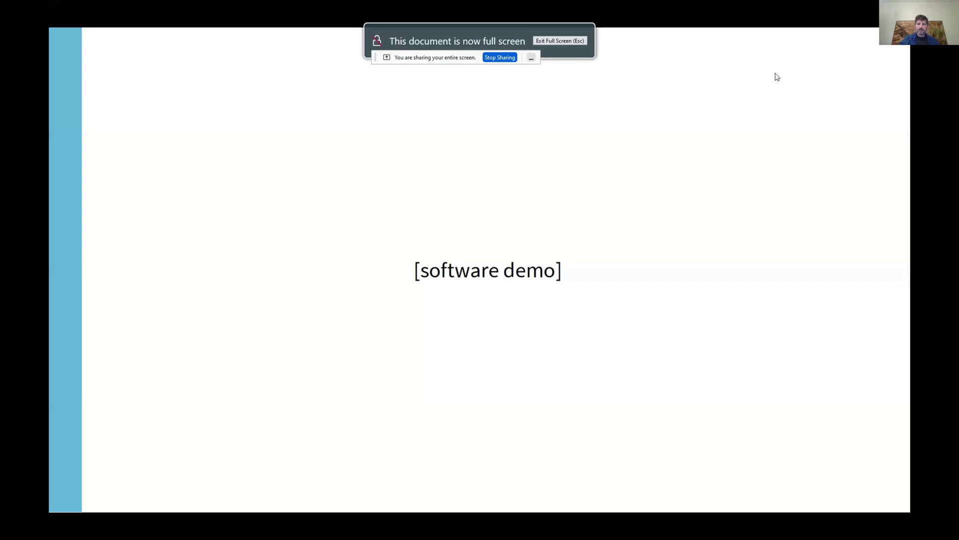
key("Right")
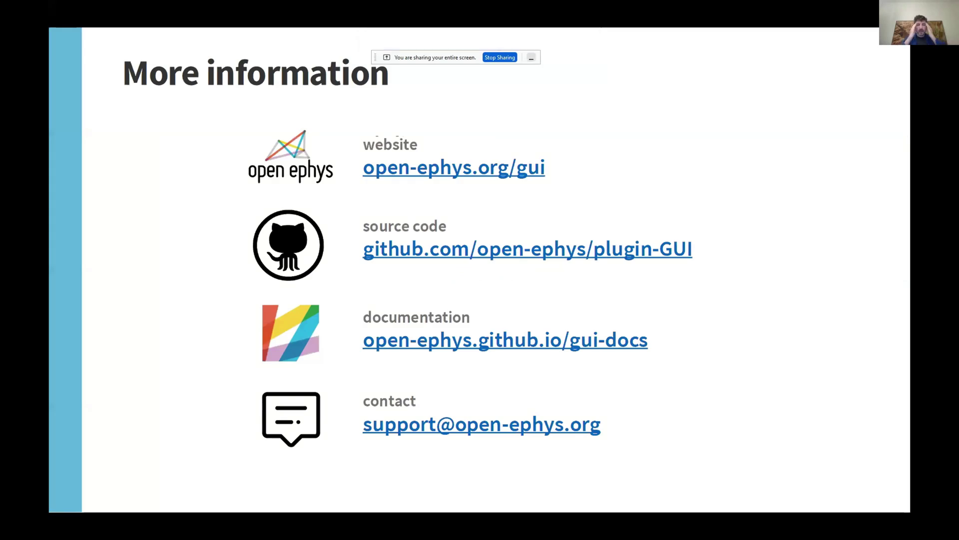